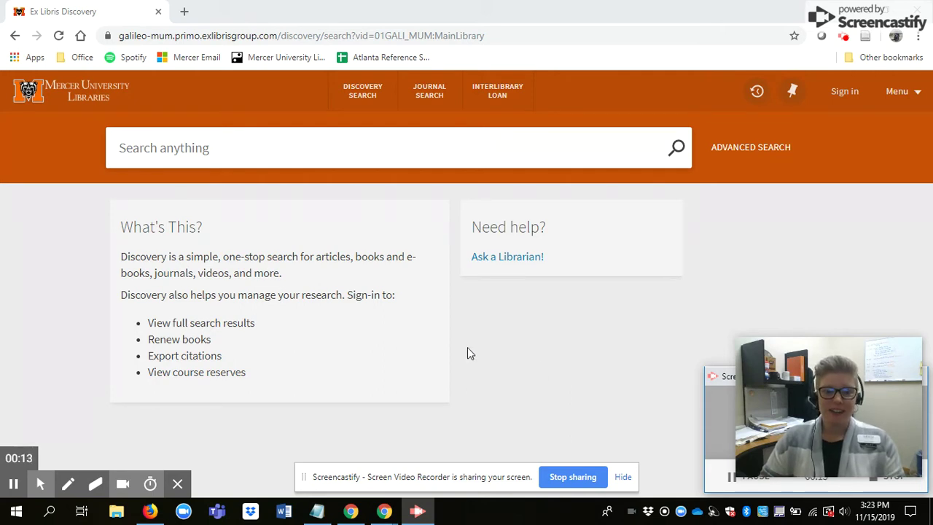
Step: Search the library's Discovery catalogue for "professional development"
left_click(356, 149)
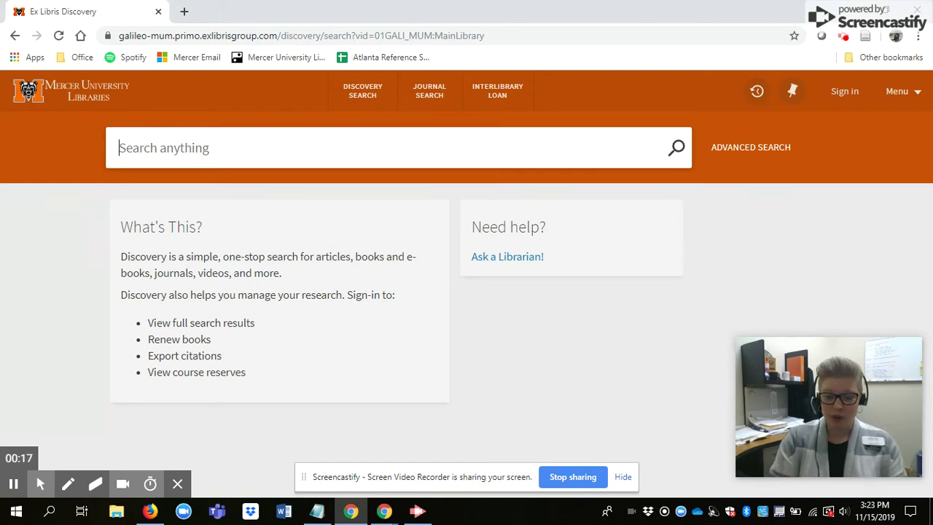
type("professional")
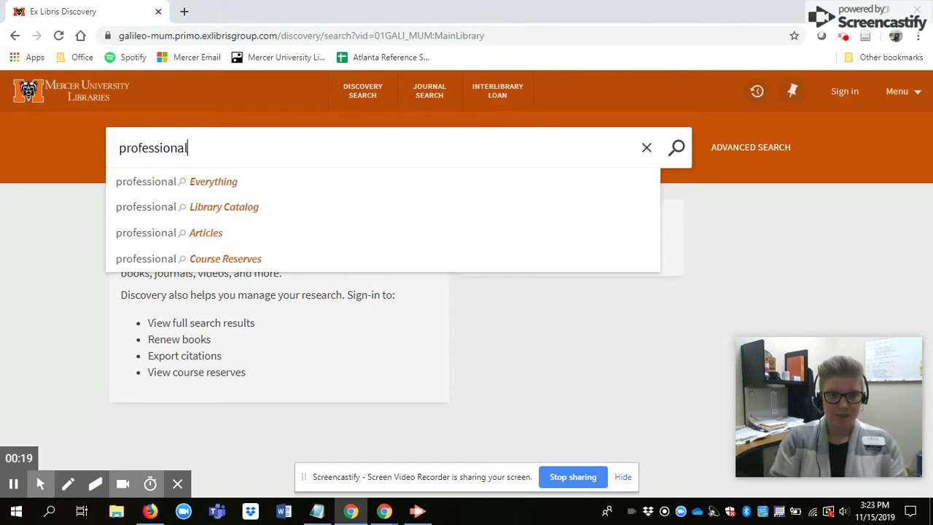
type(" development")
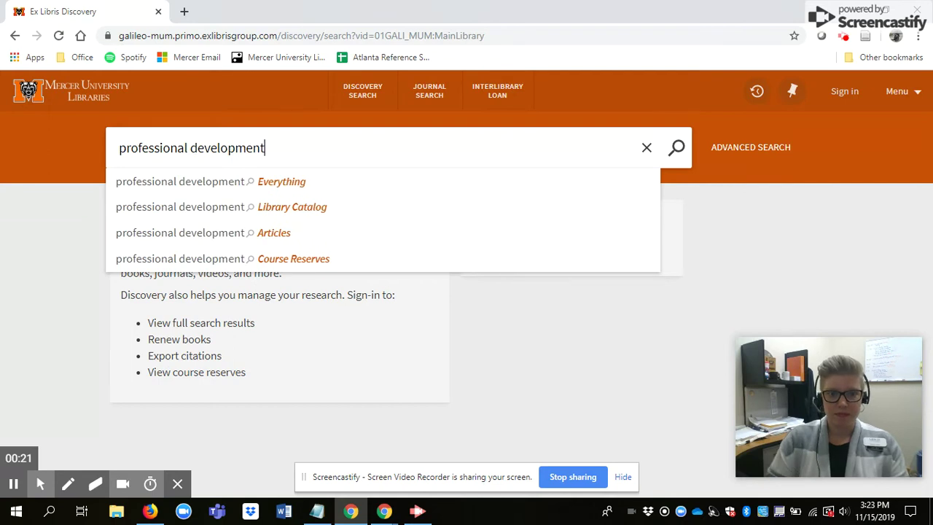
left_click(677, 148)
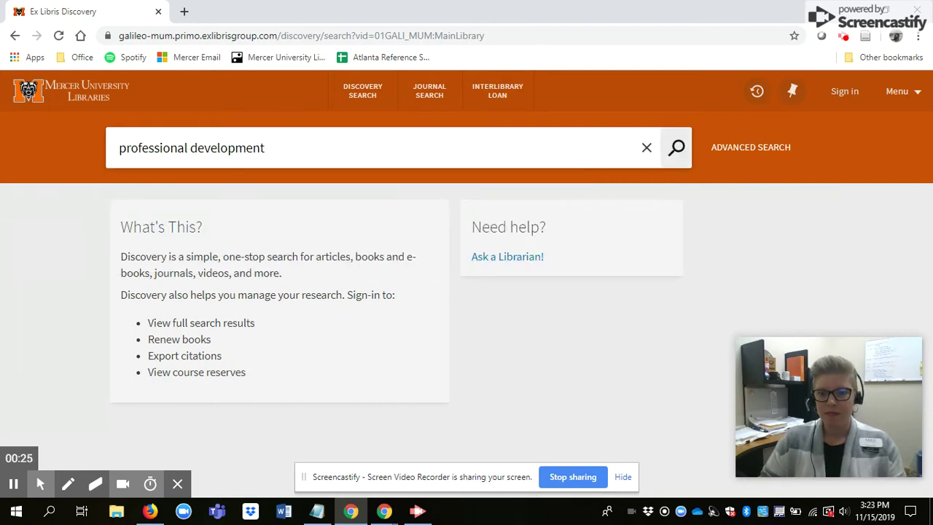
left_click(676, 148)
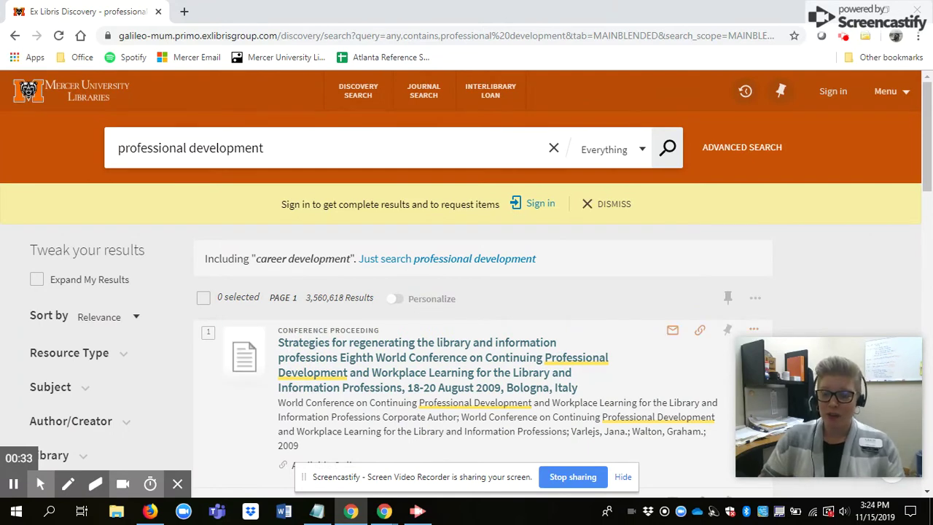
Step: Limit the search results to the Books resource type and dismiss the sign-in notice
scroll(233, 328, "down", 3)
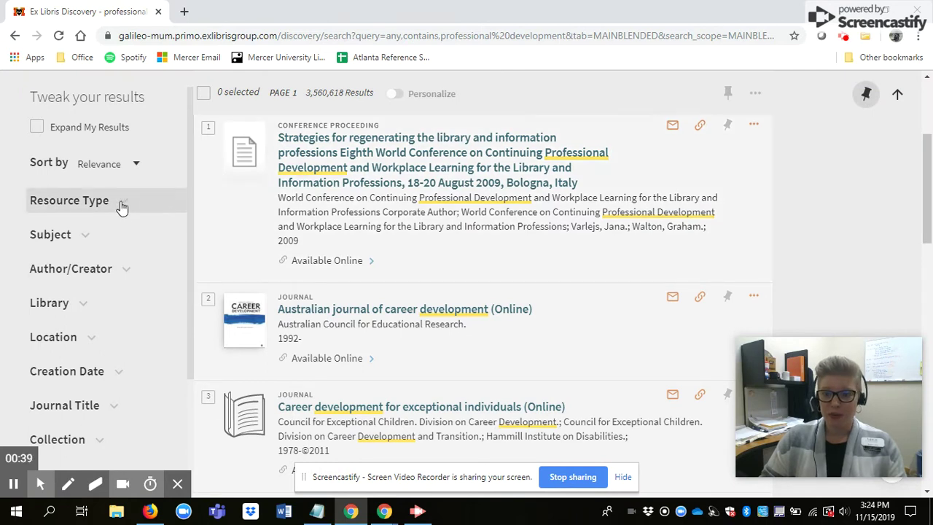
left_click(123, 204)
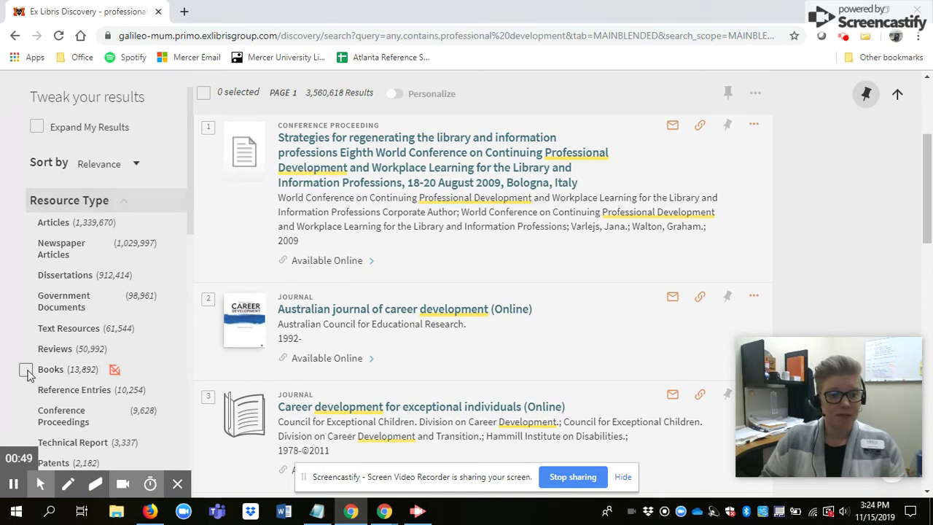
left_click(27, 371)
mouse_move(188, 474)
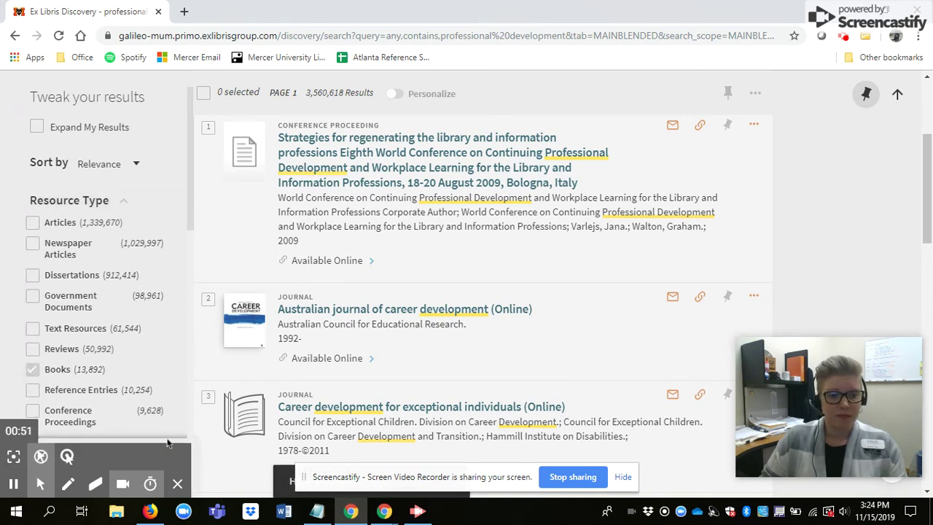
left_click(143, 467)
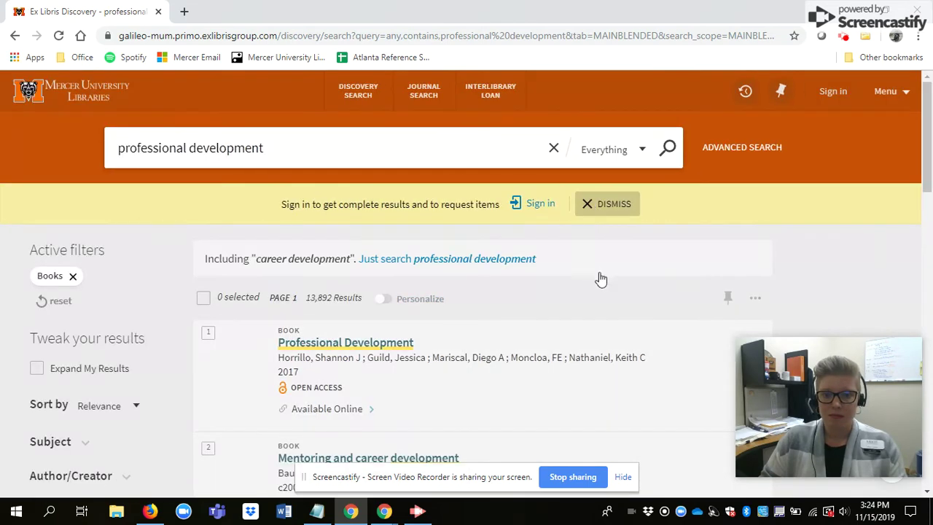
left_click(586, 204)
Step: Narrow the book results to items held by the library using the Availability filter
scroll(387, 285, "down", 3)
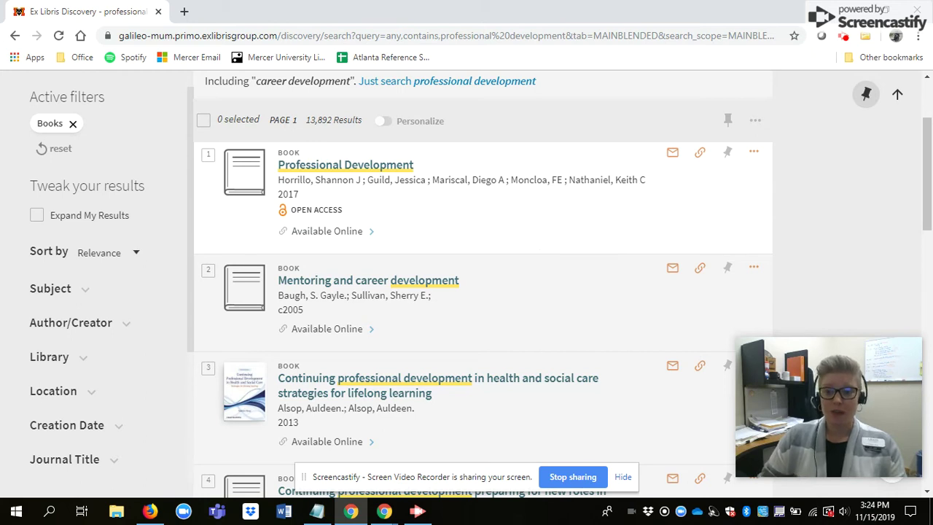
scroll(172, 319, "down", 3)
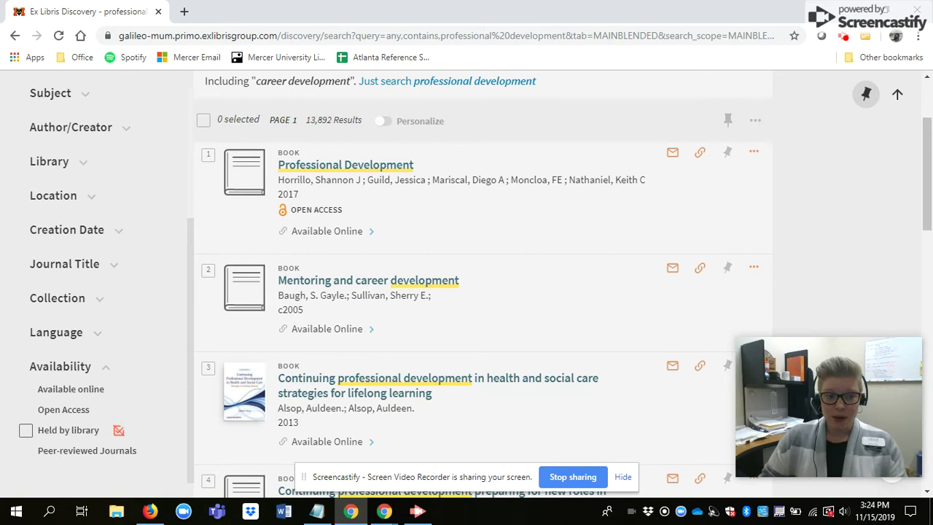
left_click(27, 432)
left_click(121, 469)
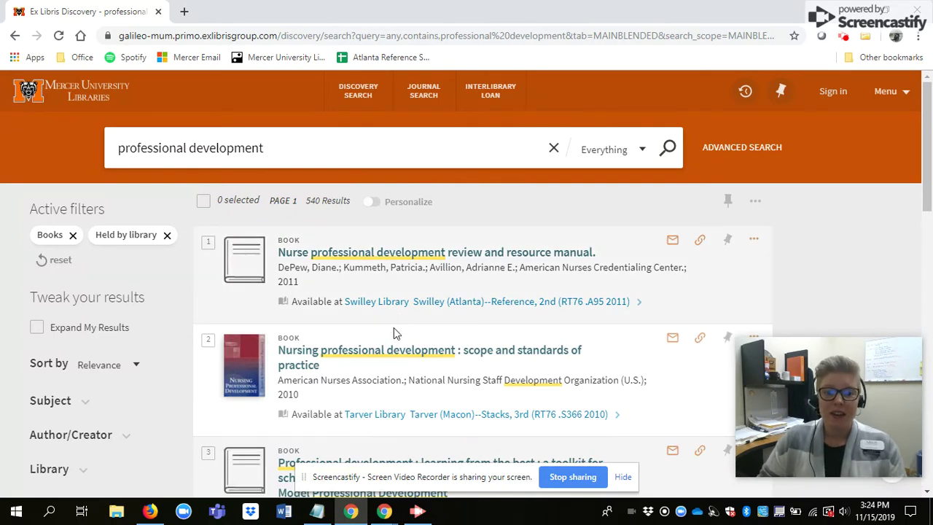
Step: Look through the library-held books and their shelf locations, and remove the Held by library filter
scroll(394, 328, "down", 1)
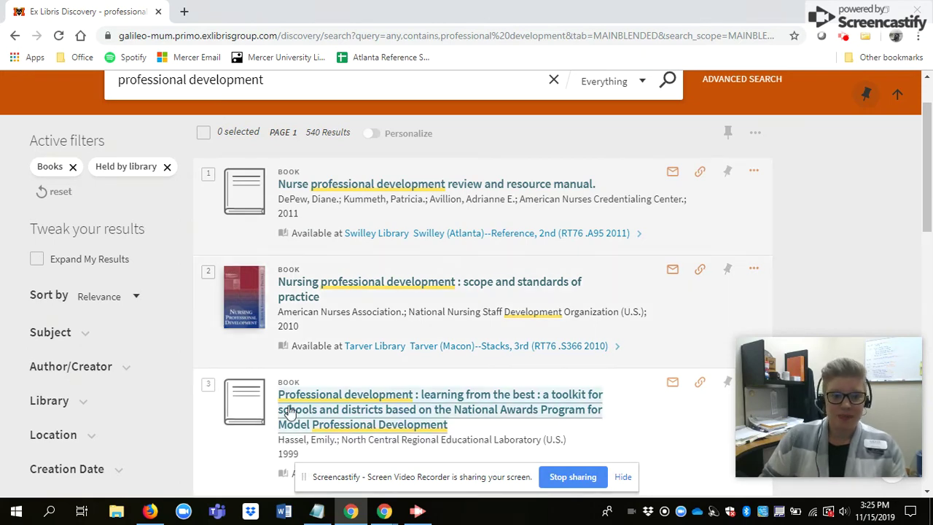
scroll(150, 350, "down", 5)
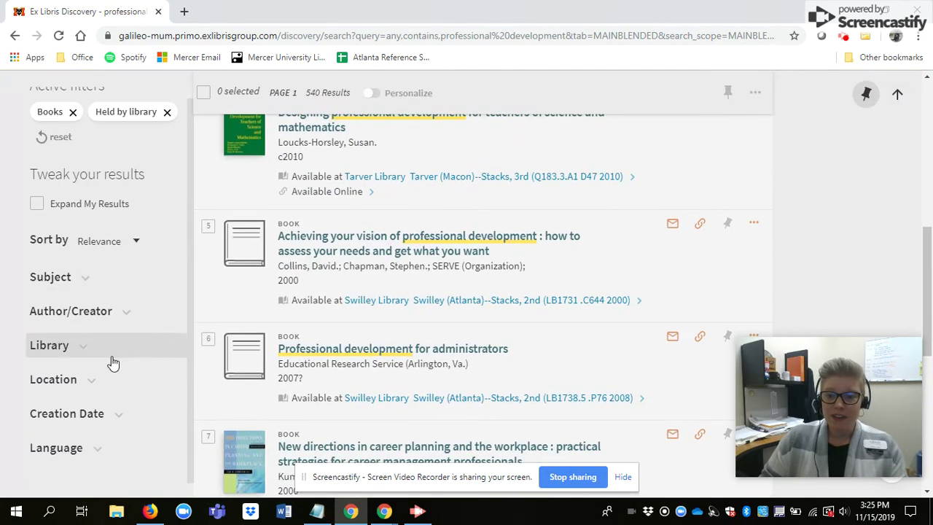
scroll(113, 365, "down", 3)
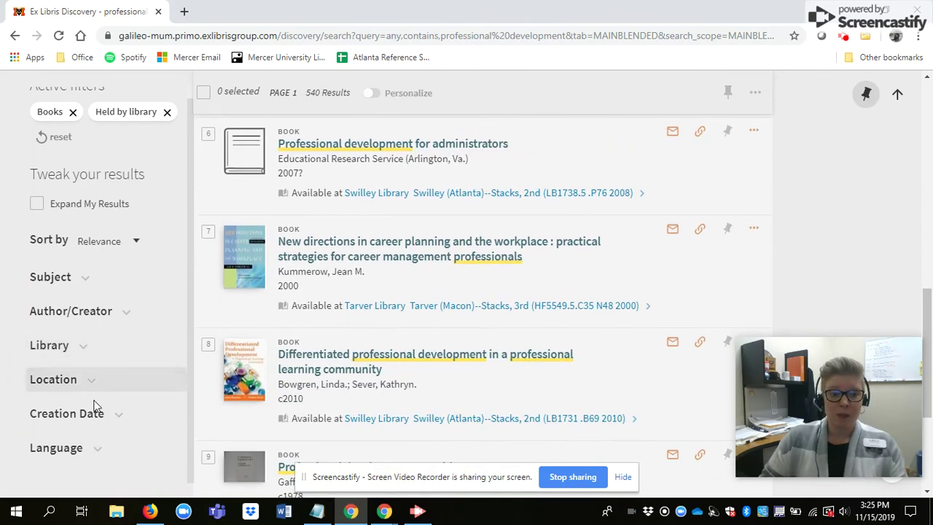
scroll(143, 292, "up", 1)
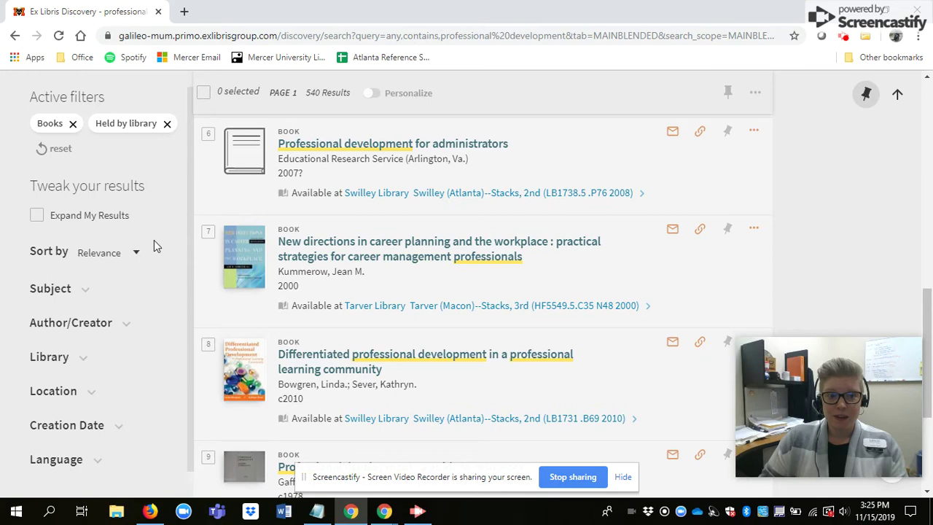
scroll(130, 277, "down", 3)
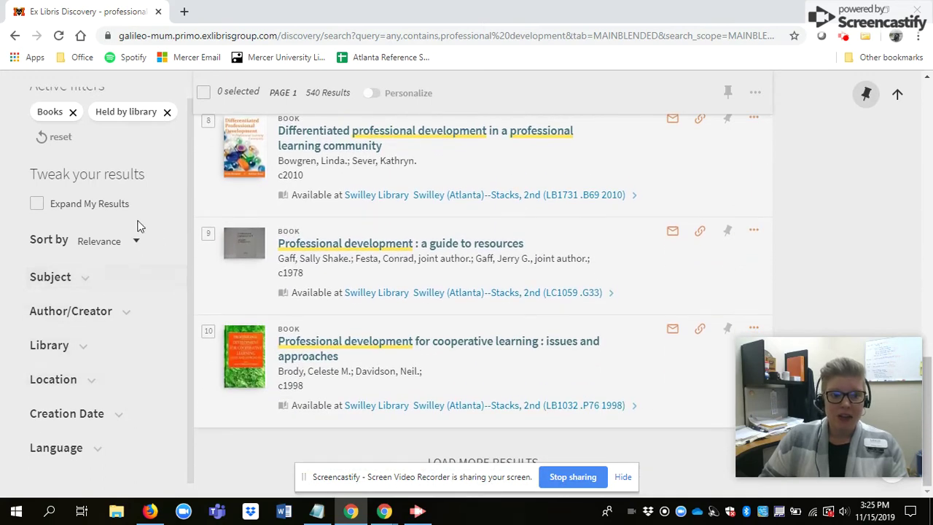
scroll(153, 193, "up", 1)
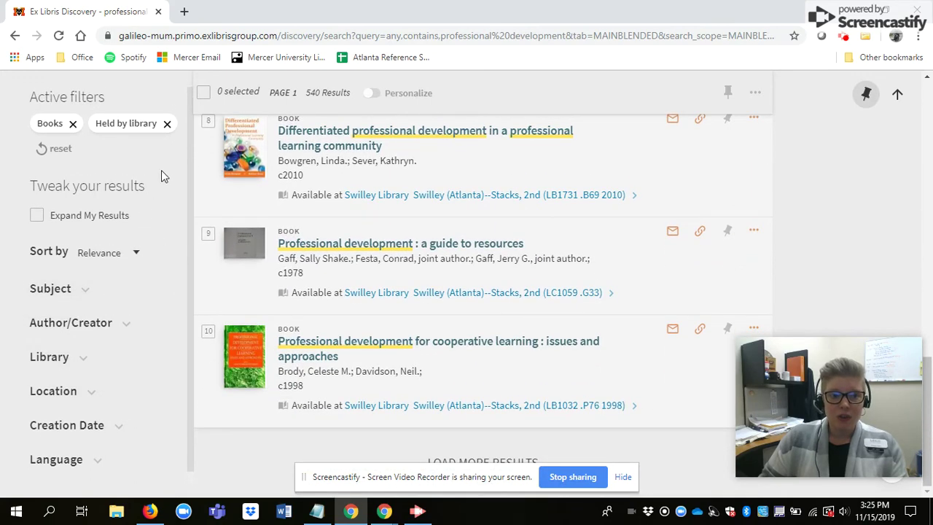
left_click(167, 125)
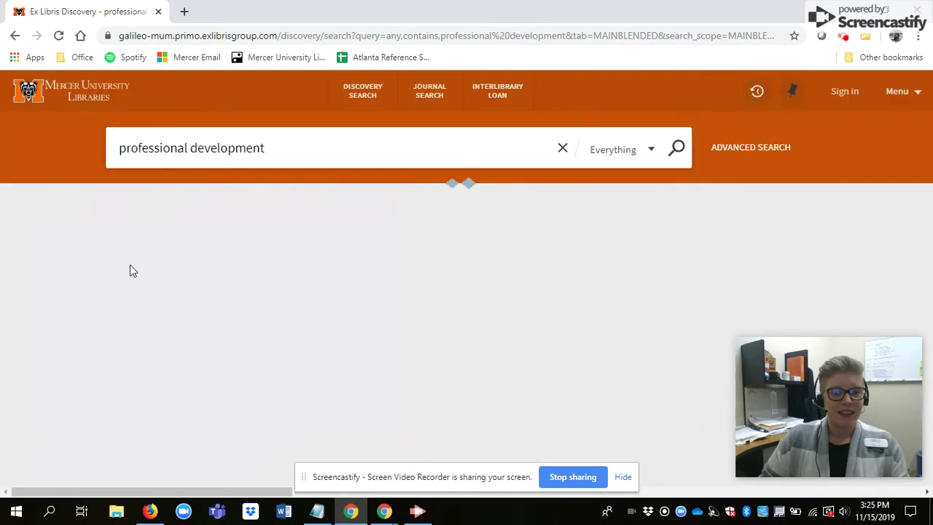
Step: Narrow the book results to titles that are available online
scroll(109, 358, "down", 8)
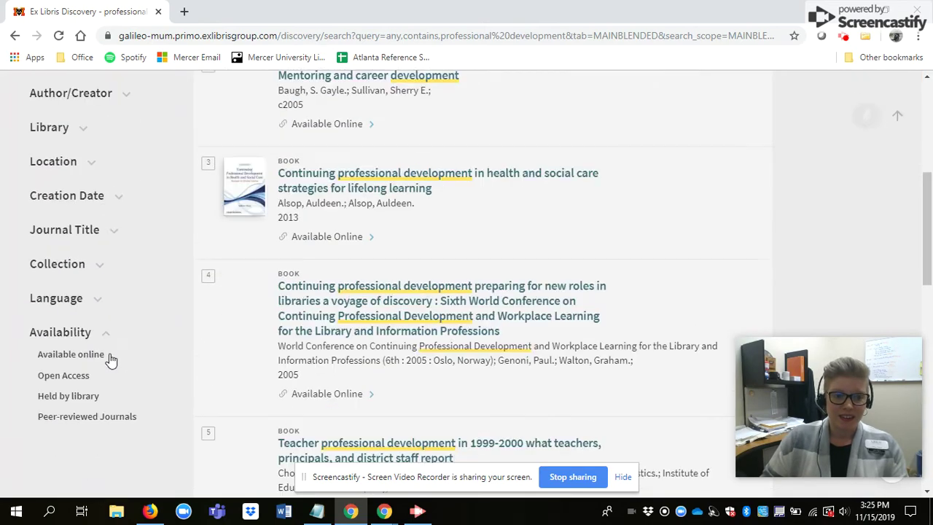
scroll(92, 269, "up", 3)
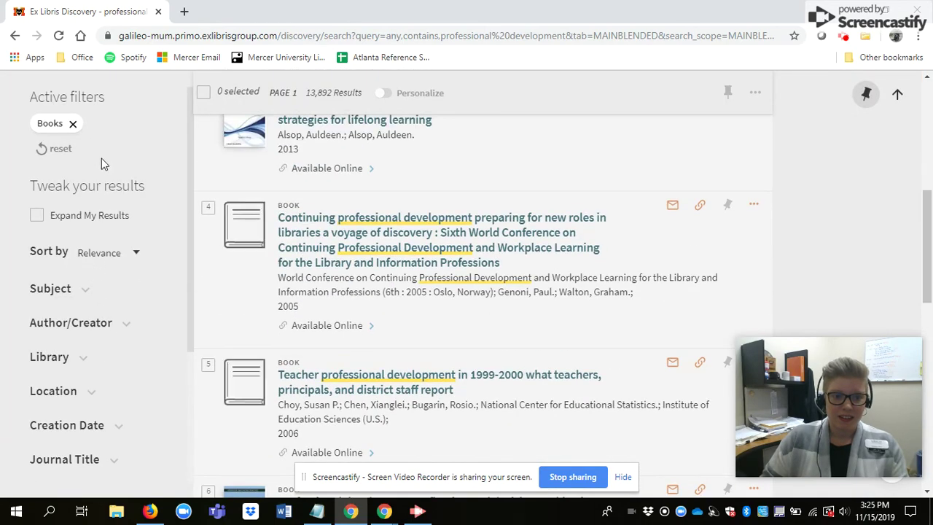
scroll(75, 306, "down", 4)
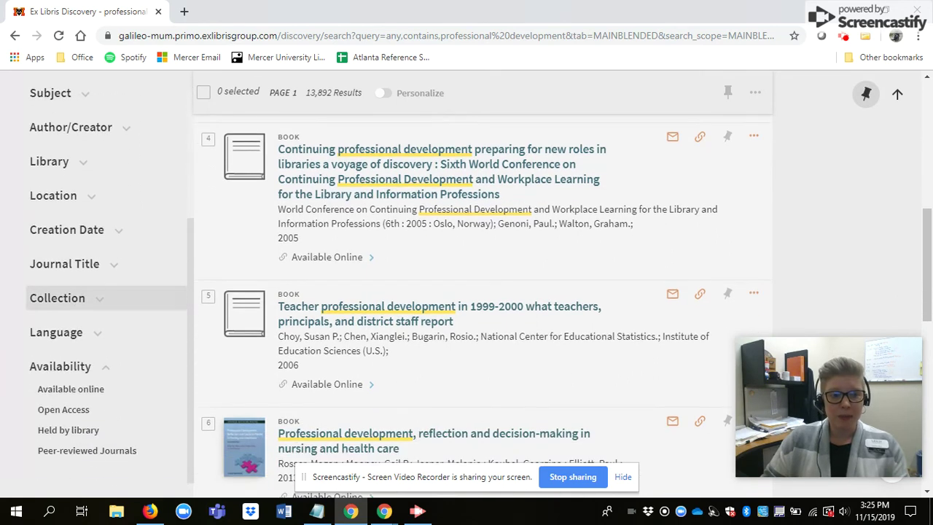
left_click(25, 389)
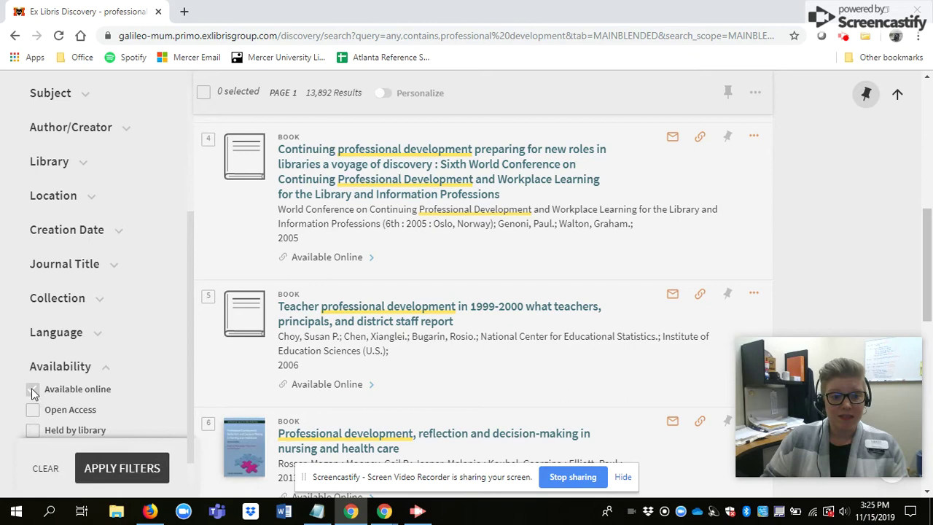
left_click(118, 465)
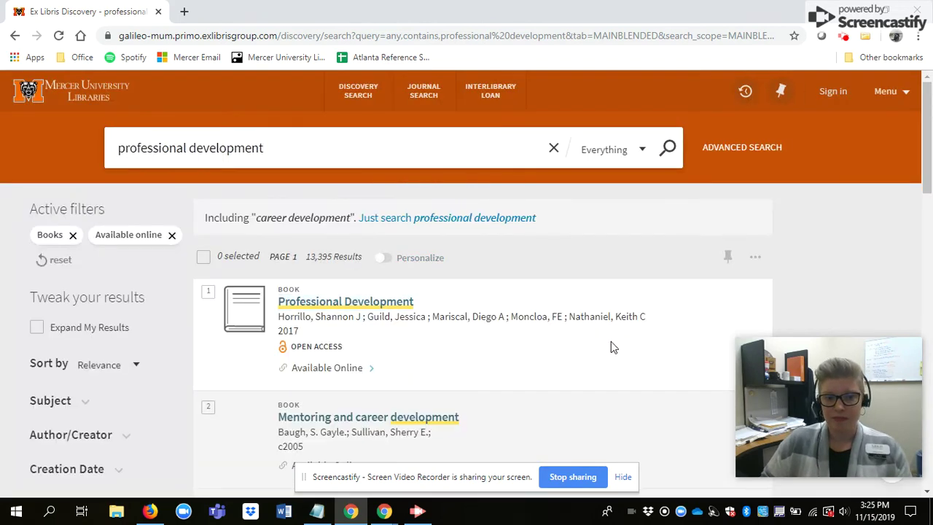
Step: Open the ebook "Continuing professional development in health and social care" through Ebook Central Academic Complete
scroll(611, 342, "down", 1)
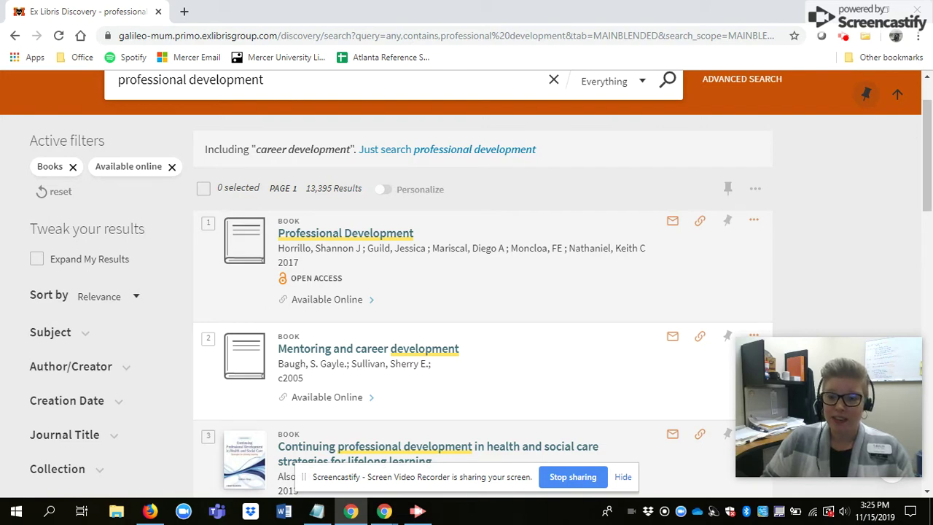
scroll(573, 329, "down", 2)
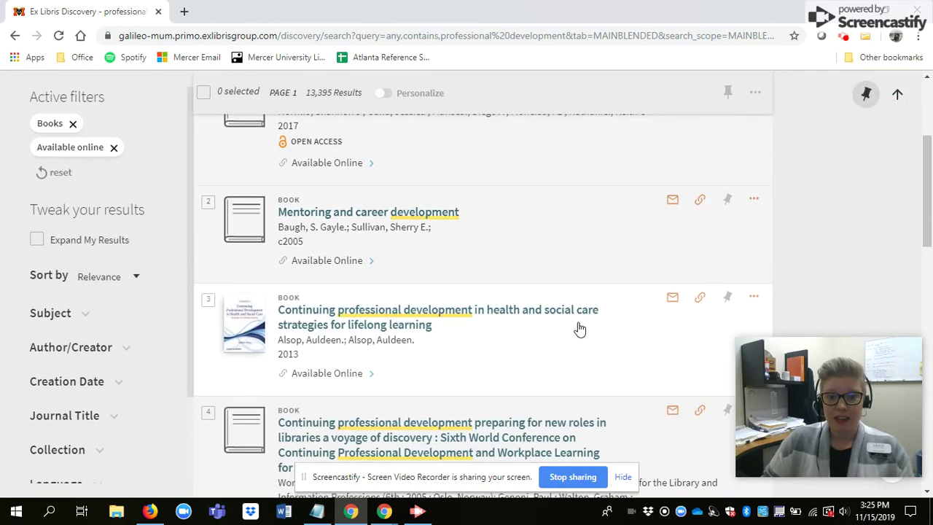
scroll(574, 329, "down", 2)
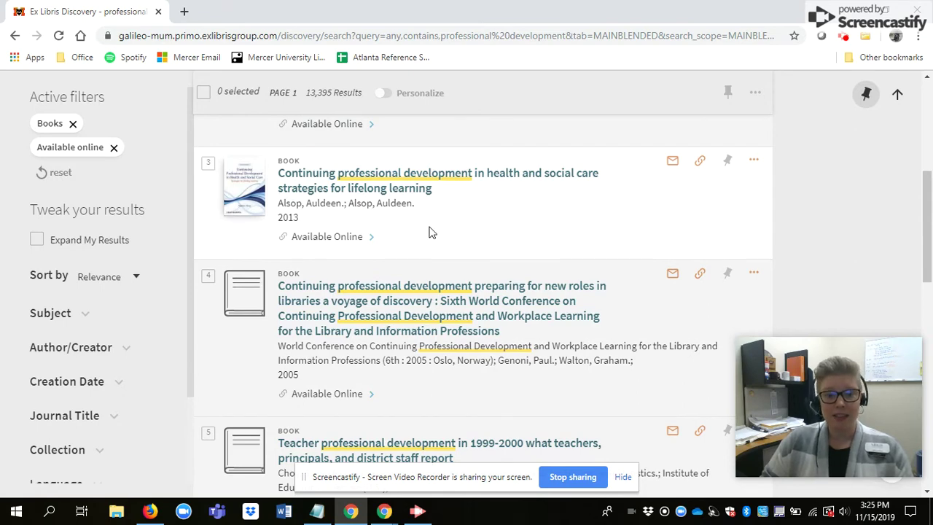
left_click(327, 237)
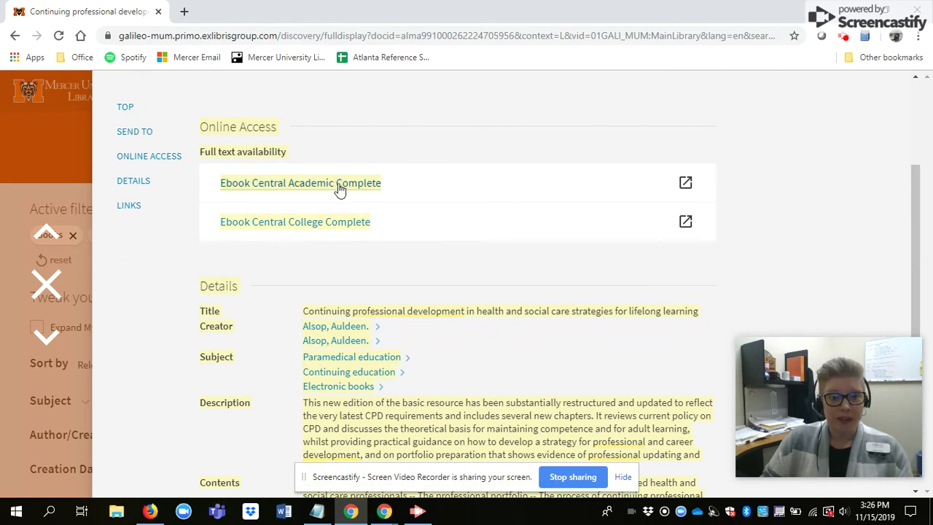
left_click(277, 187)
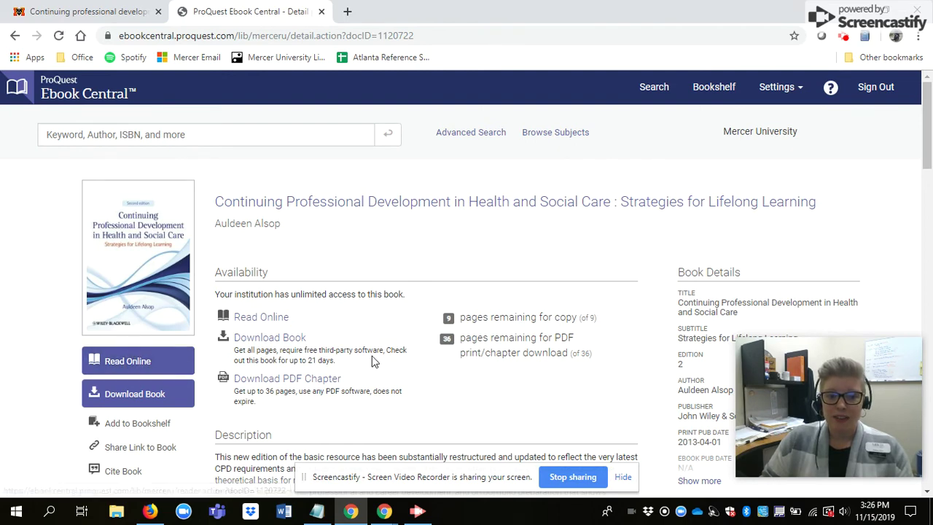
Step: Examine the ebook's detail page, including its description and table of contents
scroll(373, 358, "down", 3)
scroll(241, 350, "down", 1)
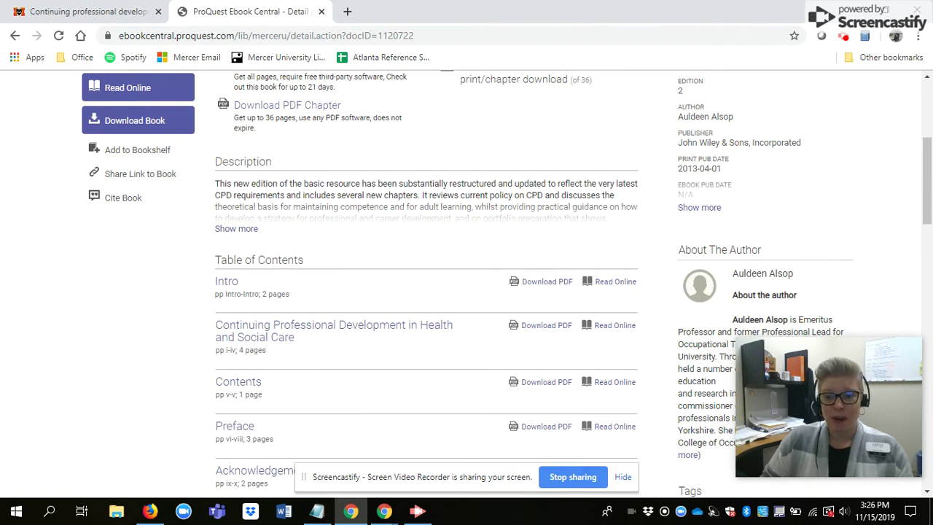
scroll(34, 290, "up", 4)
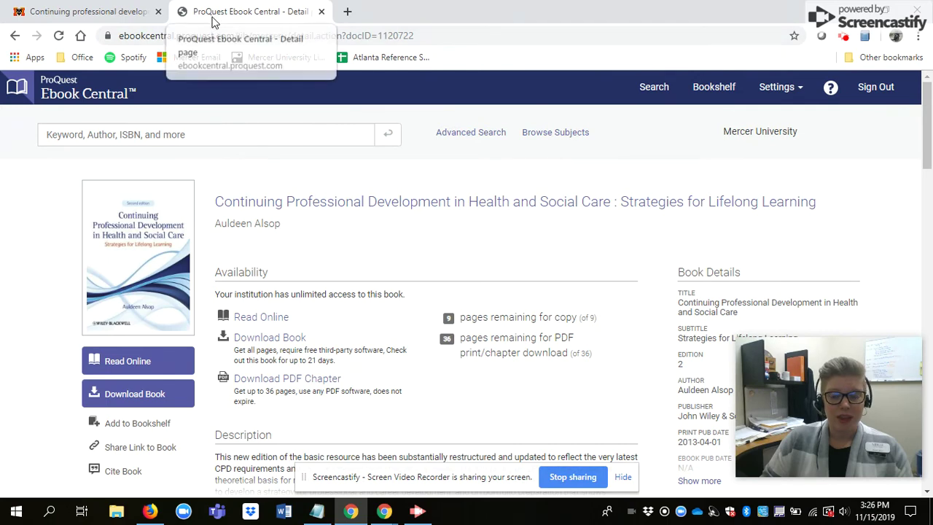
Step: Return to the Discovery catalogue, close the ebook record, and remove the Available online and Books filters
left_click(80, 11)
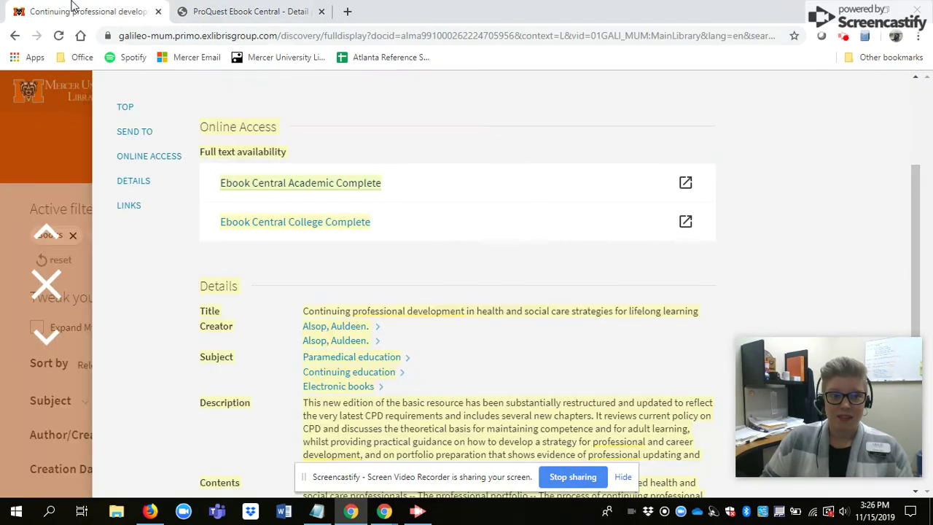
left_click(49, 288)
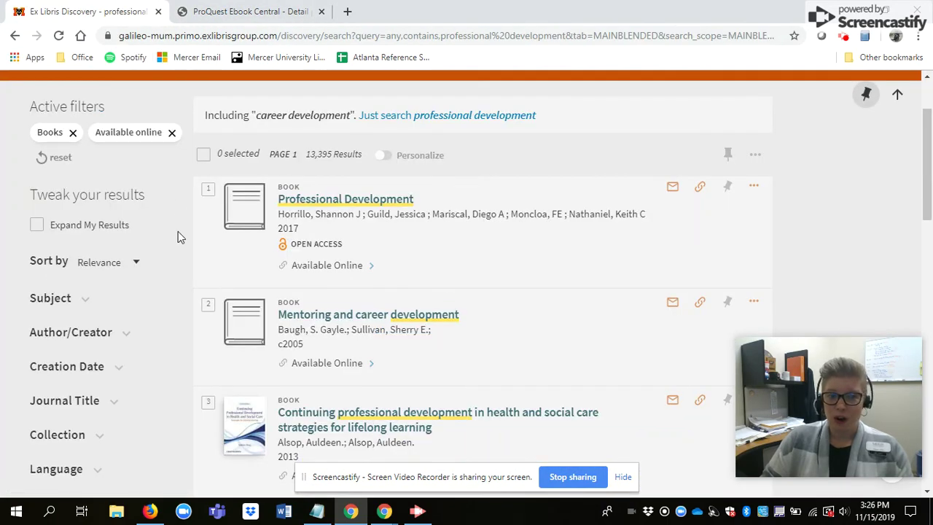
left_click(170, 133)
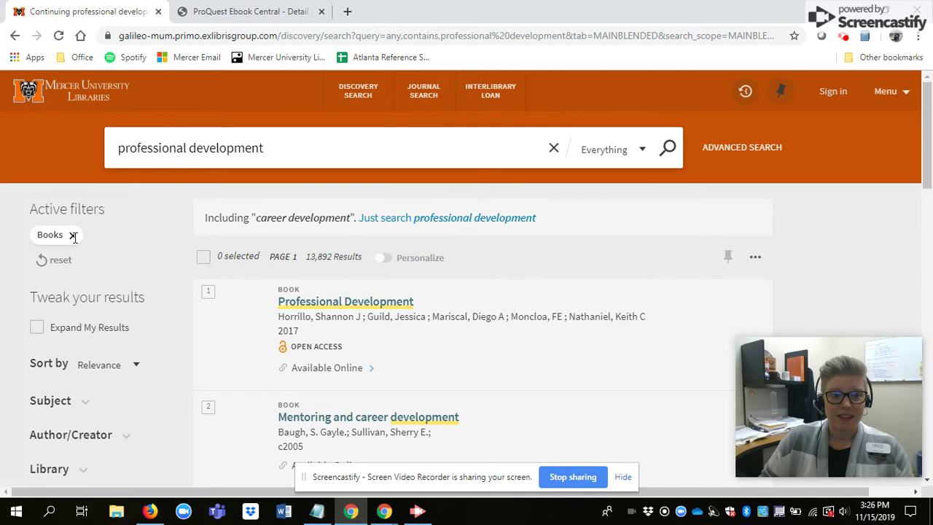
left_click(72, 235)
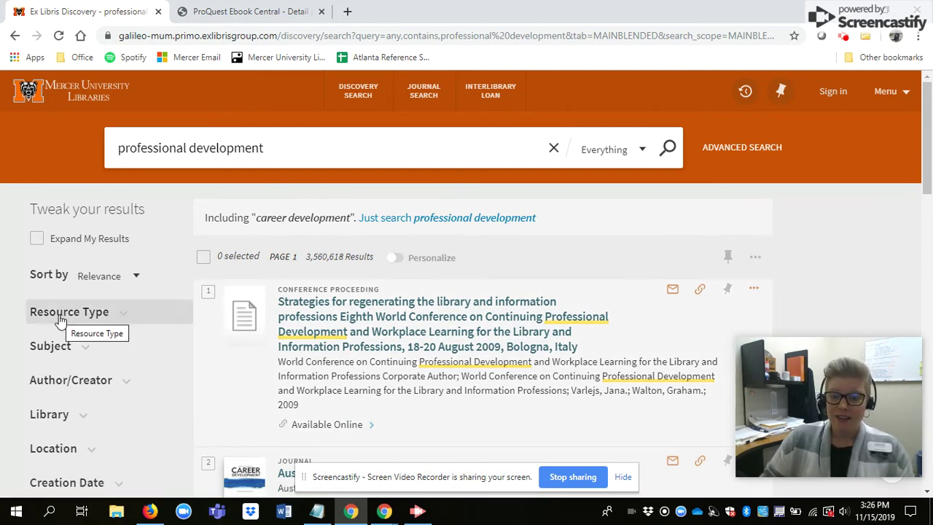
Step: Filter the professional development results by resource type to show only Articles
left_click(62, 319)
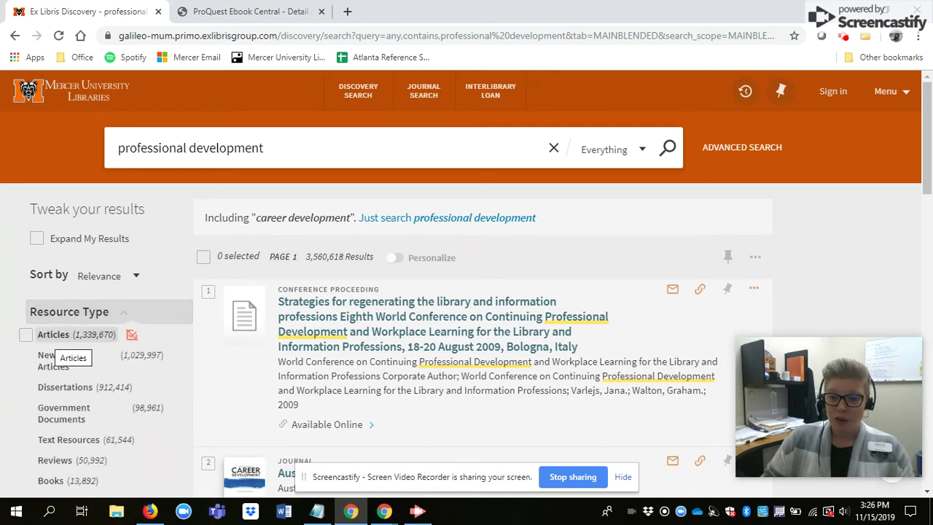
left_click(26, 335)
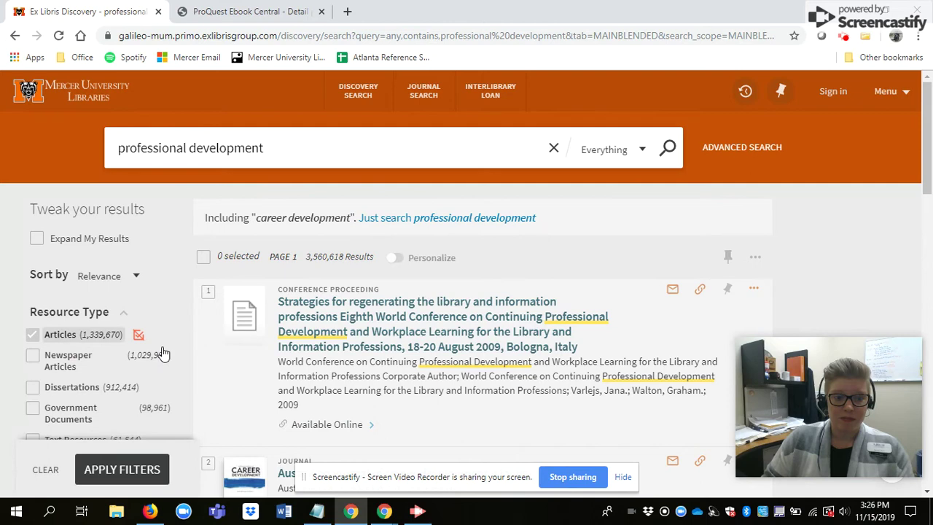
left_click(122, 470)
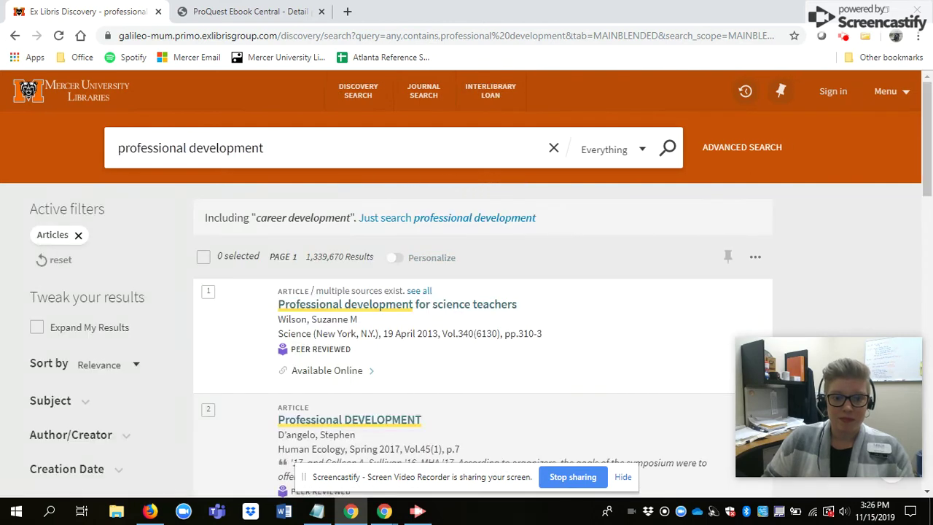
Step: Narrow the article results to those from Peer-reviewed Journals
scroll(467, 291, "down", 2)
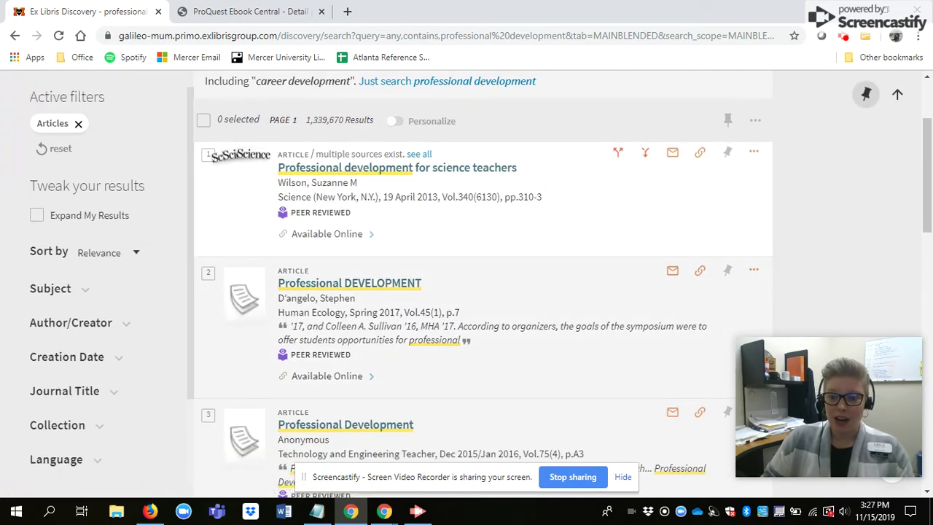
scroll(292, 240, "down", 2)
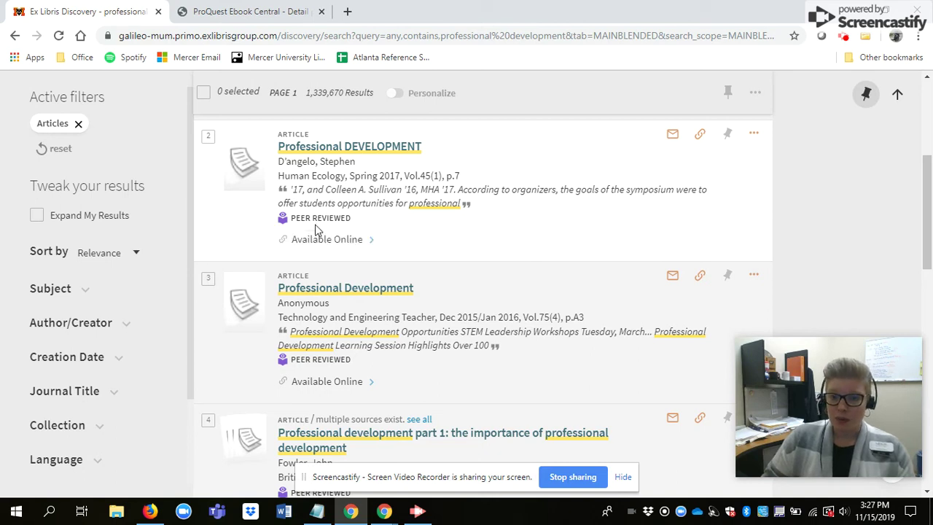
scroll(110, 333, "down", 2)
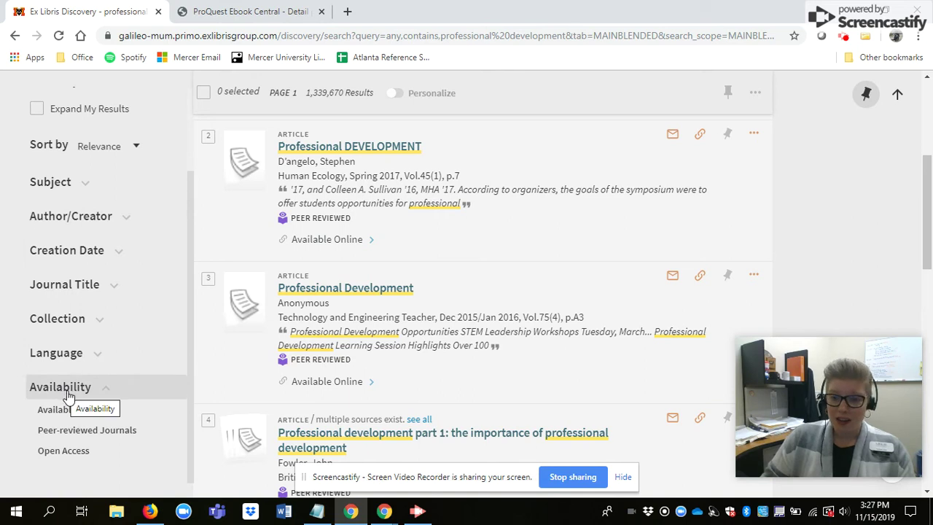
mouse_move(25, 435)
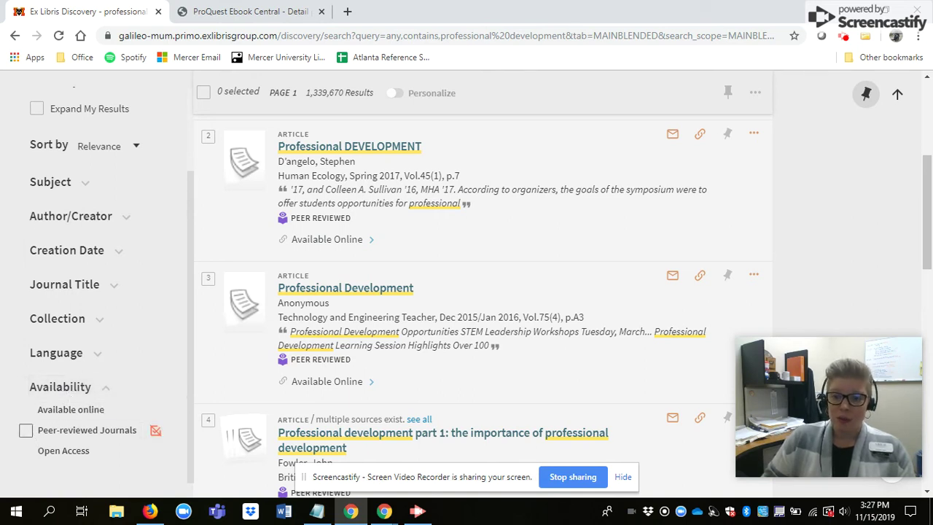
left_click(25, 433)
left_click(120, 470)
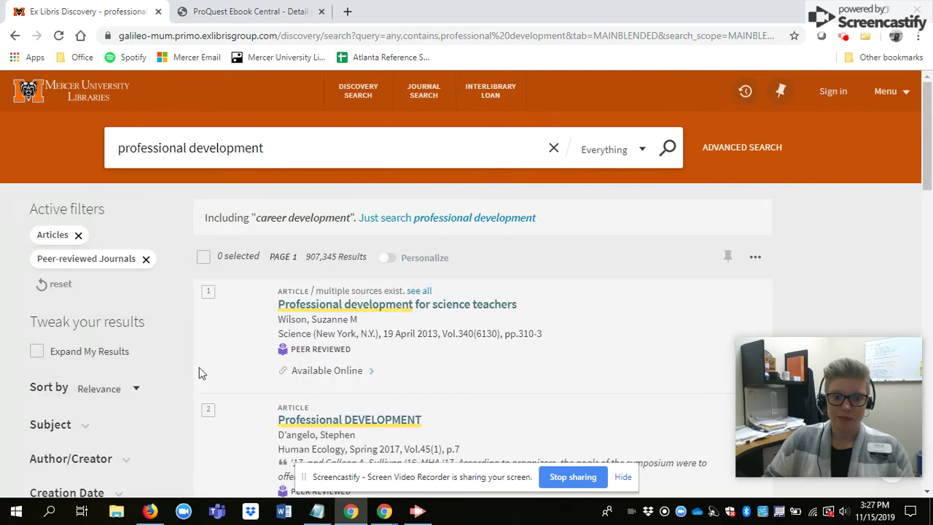
Step: Open the full text of the article "Professional development for science teachers" through JSTOR Health & General Sciences
scroll(209, 350, "down", 2)
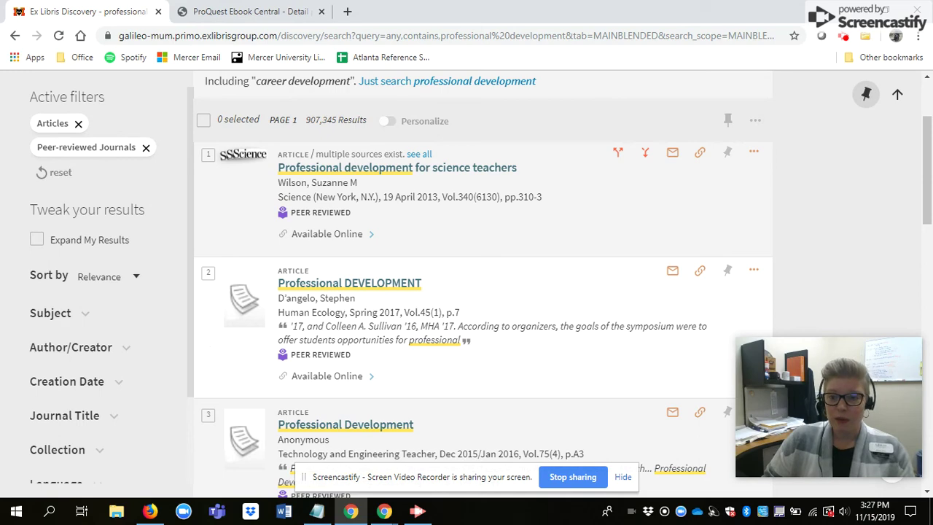
left_click(335, 238)
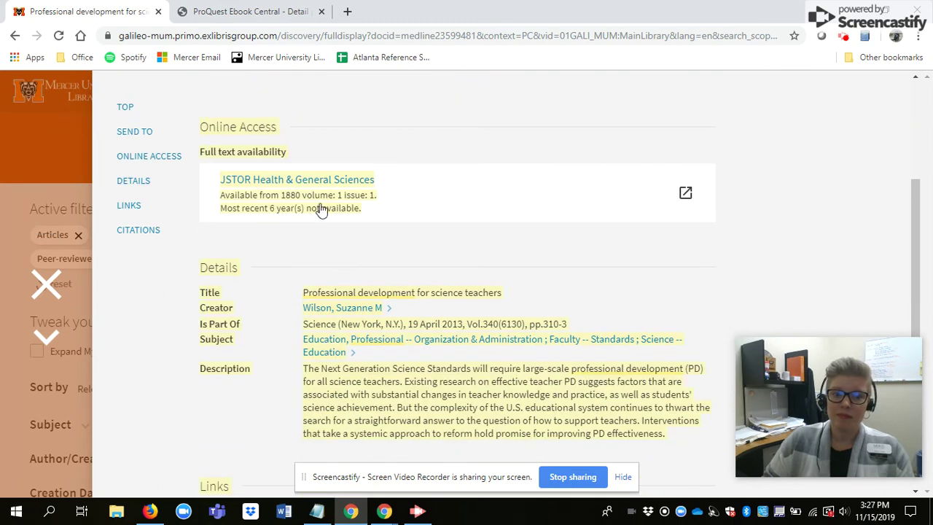
left_click(266, 184)
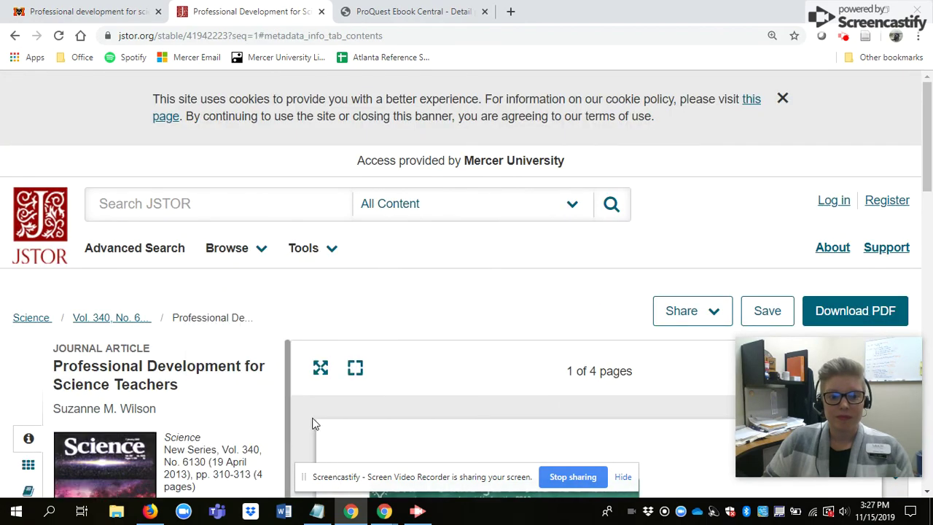
Step: Review the article's abstract and first page in JSTOR, and return to the Discovery catalogue to close the article record
scroll(315, 424, "down", 6)
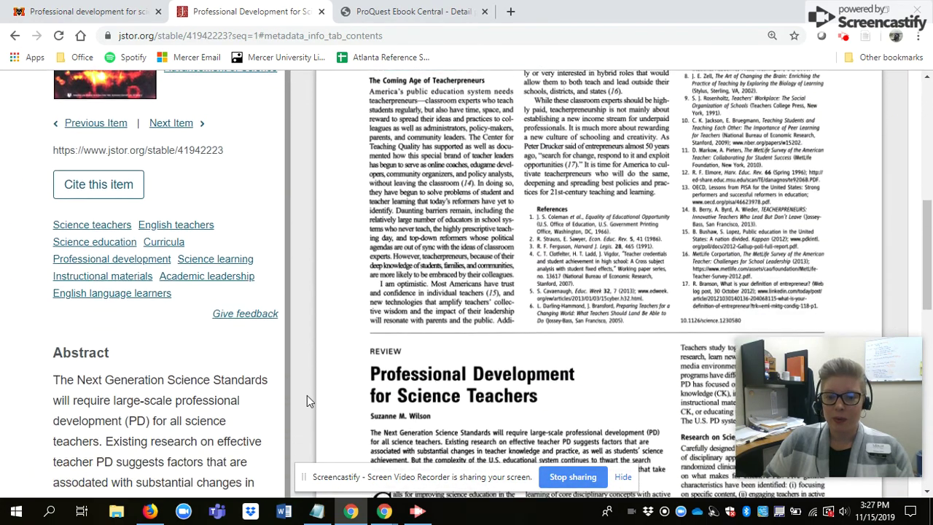
scroll(307, 395, "down", 2)
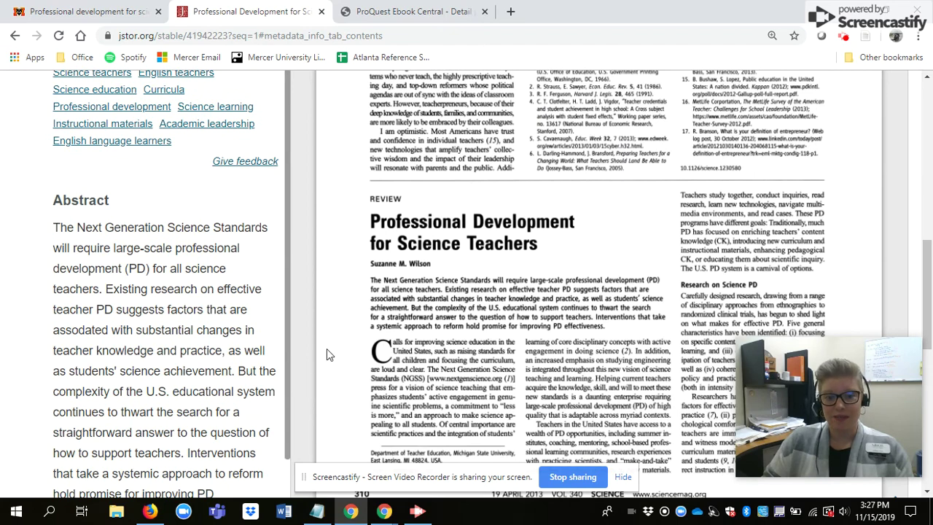
left_click(97, 12)
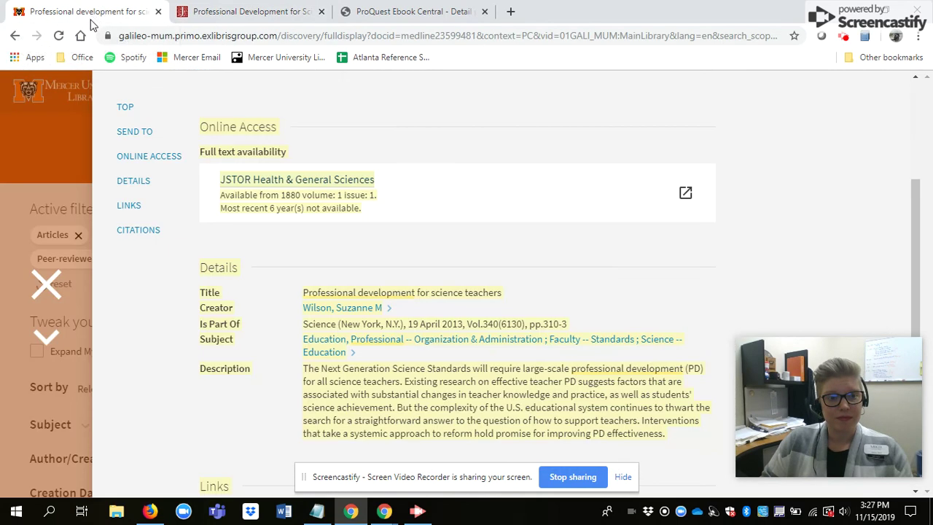
left_click(45, 287)
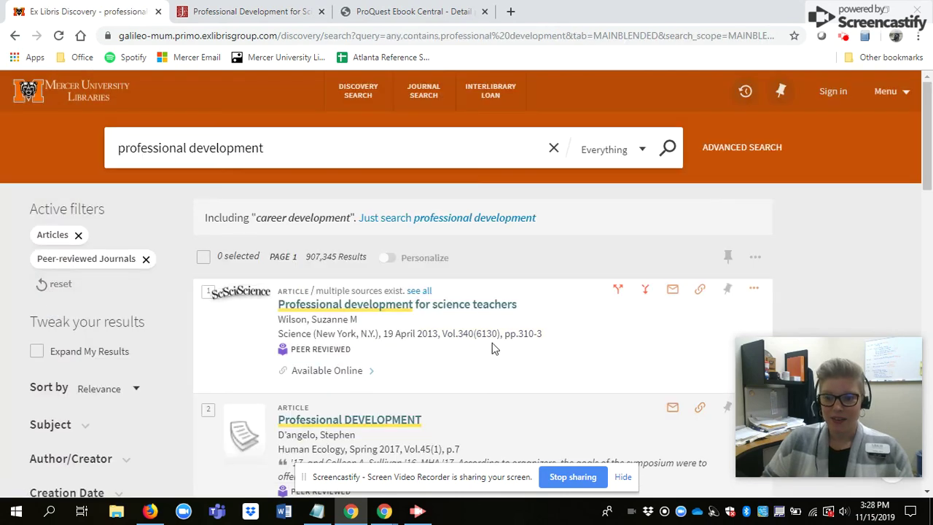